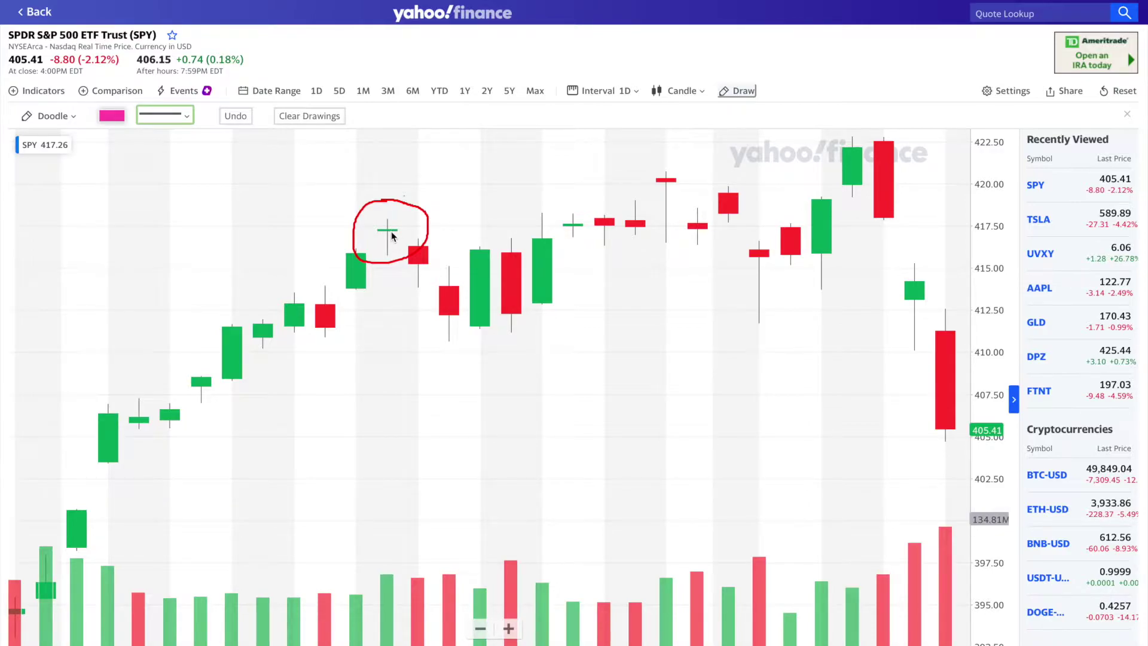
Label the high with H and mark the low of the circled green doji candle near 417
drag(387, 221, 455, 185)
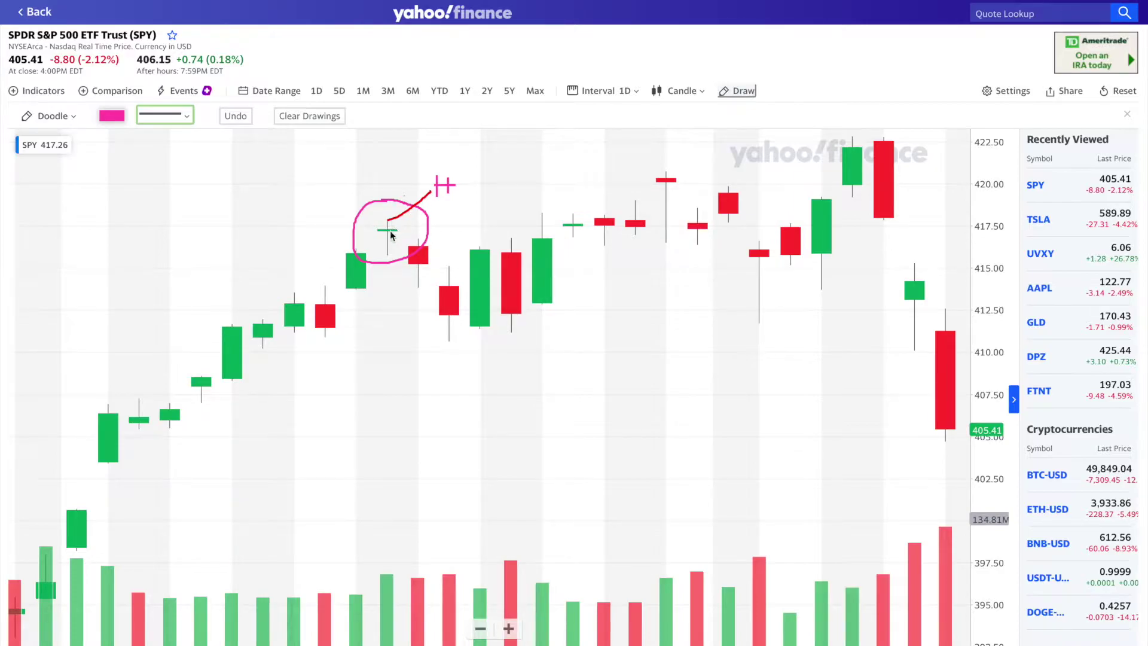
mouse_move(387, 255)
mouse_down()
mouse_move(390, 303)
mouse_move(410, 314)
mouse_up()
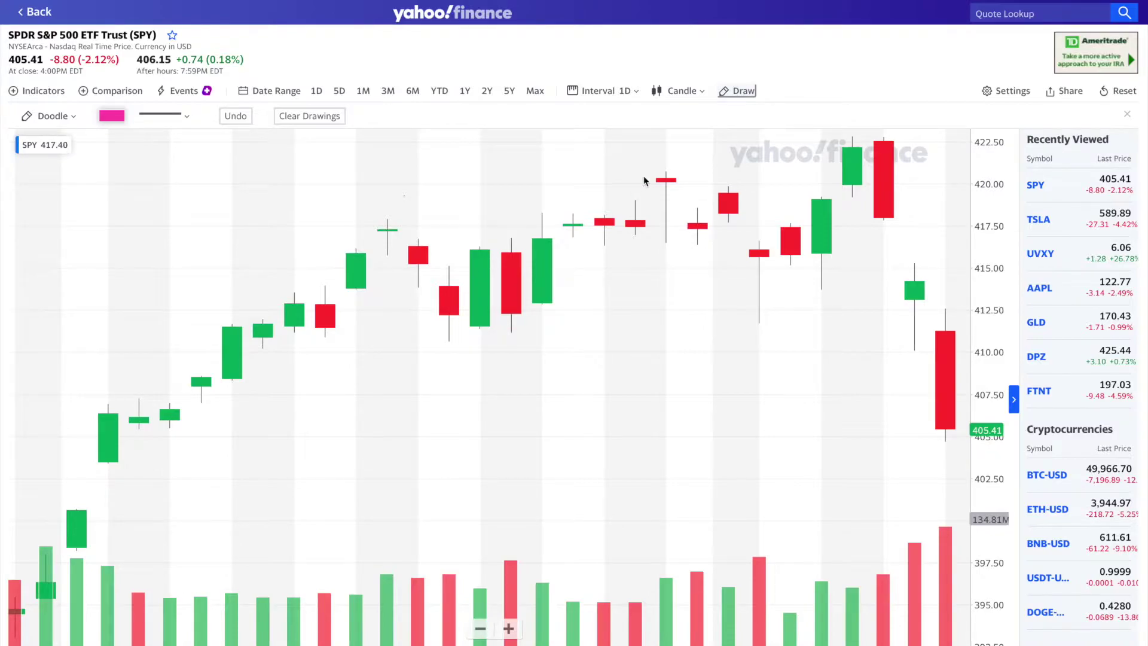
Circle the long-tailed red candle near 420 and write H at its high and L at its low
mouse_move(684, 165)
mouse_down()
mouse_move(636, 192)
mouse_move(671, 244)
mouse_move(699, 174)
mouse_move(677, 164)
mouse_up()
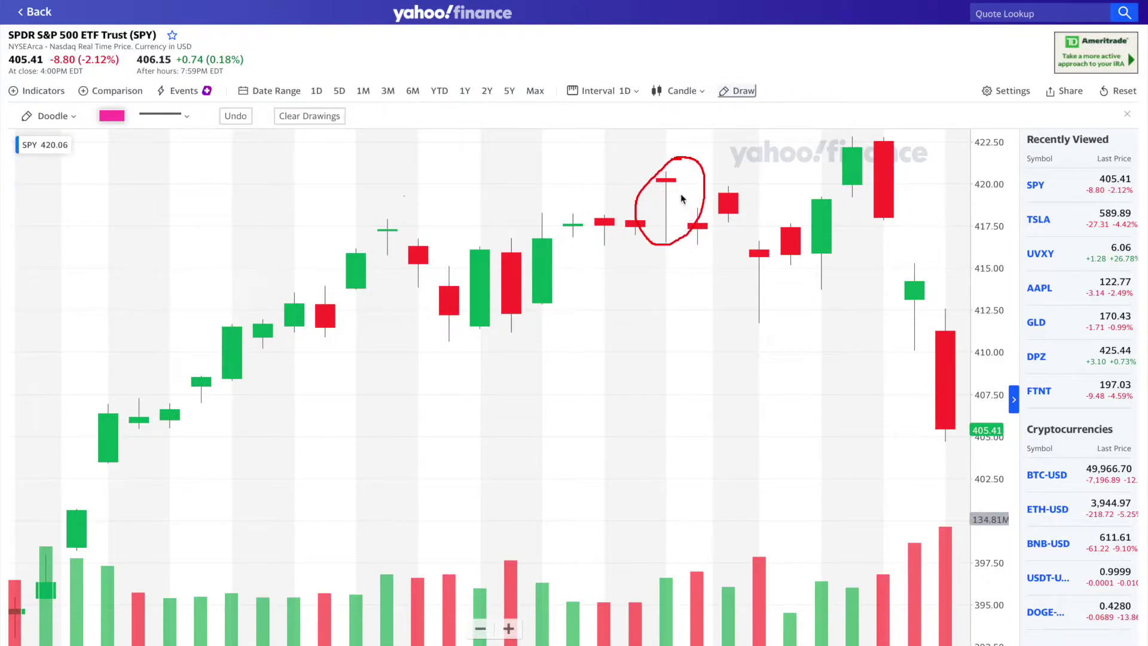
drag(666, 170, 706, 136)
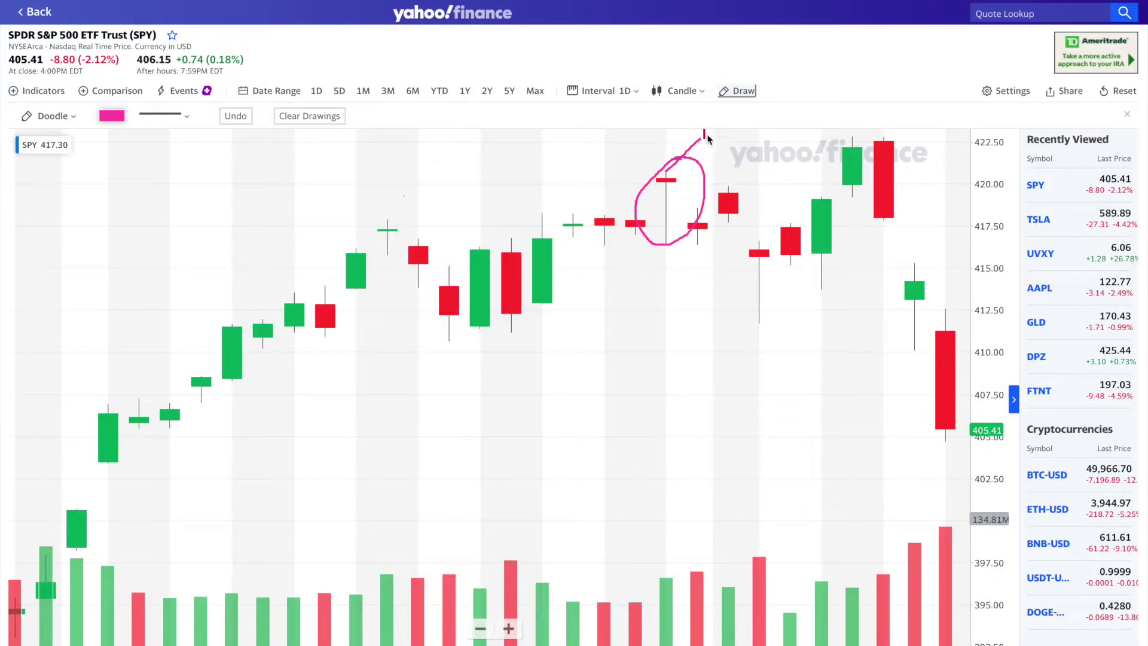
drag(712, 133, 721, 140)
mouse_move(666, 238)
mouse_down()
mouse_move(653, 287)
mouse_move(686, 286)
mouse_up()
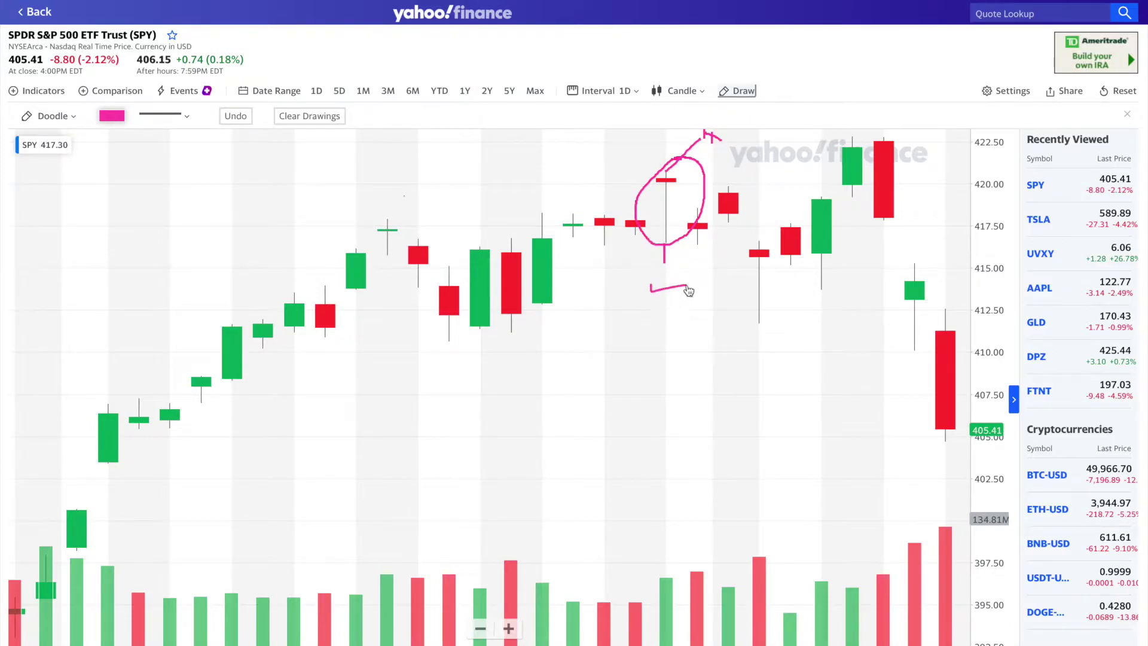
mouse_move(676, 177)
mouse_down()
mouse_move(716, 169)
mouse_move(717, 153)
mouse_move(685, 194)
mouse_move(696, 202)
mouse_up()
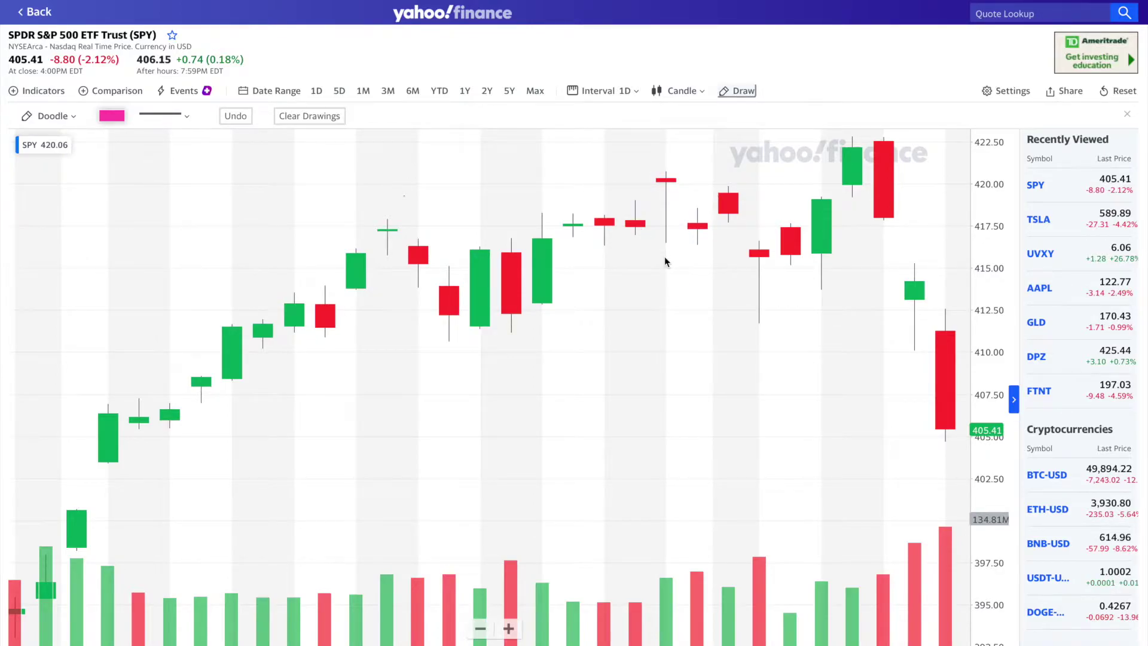
Circle the two red candles with long lower wicks, one near 420 and one near 416
mouse_move(672, 159)
mouse_down()
mouse_move(660, 157)
mouse_move(676, 233)
mouse_move(674, 160)
mouse_up()
mouse_move(760, 231)
mouse_down()
mouse_move(735, 302)
mouse_move(802, 279)
mouse_move(788, 239)
mouse_move(761, 237)
mouse_up()
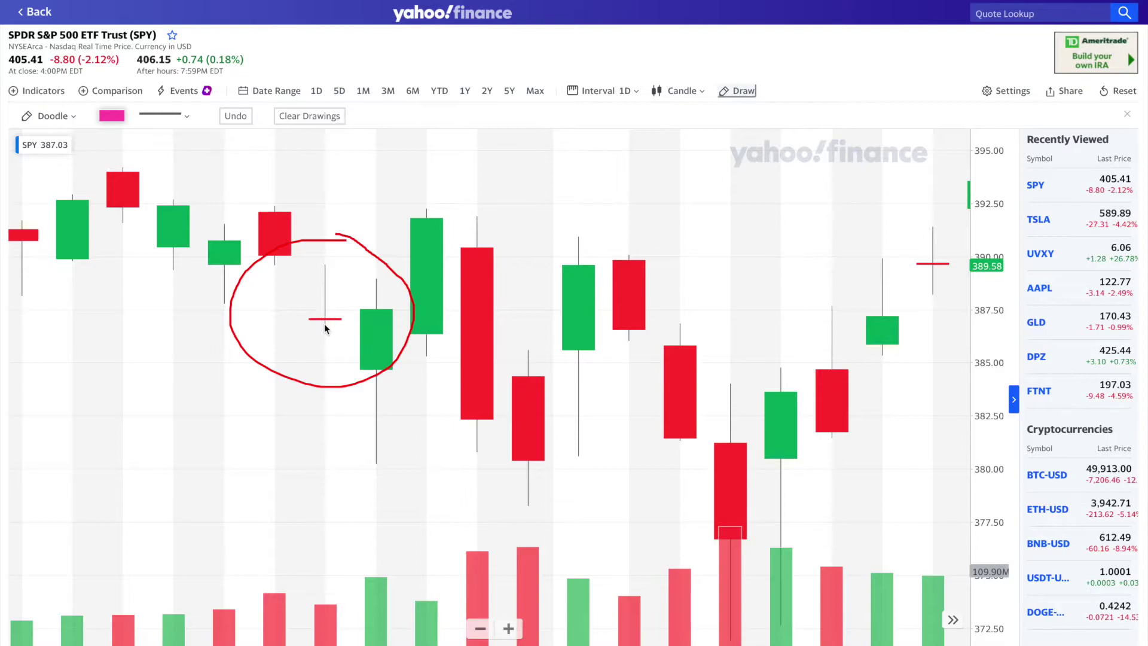
Mark the circled red doji candle near 387 with L at its low, H at its high and a label beside its body
mouse_move(324, 323)
mouse_down()
mouse_move(286, 357)
mouse_move(308, 359)
mouse_up()
mouse_move(326, 261)
mouse_down()
mouse_move(341, 210)
mouse_move(344, 245)
mouse_move(354, 237)
mouse_move(342, 228)
mouse_move(354, 227)
mouse_up()
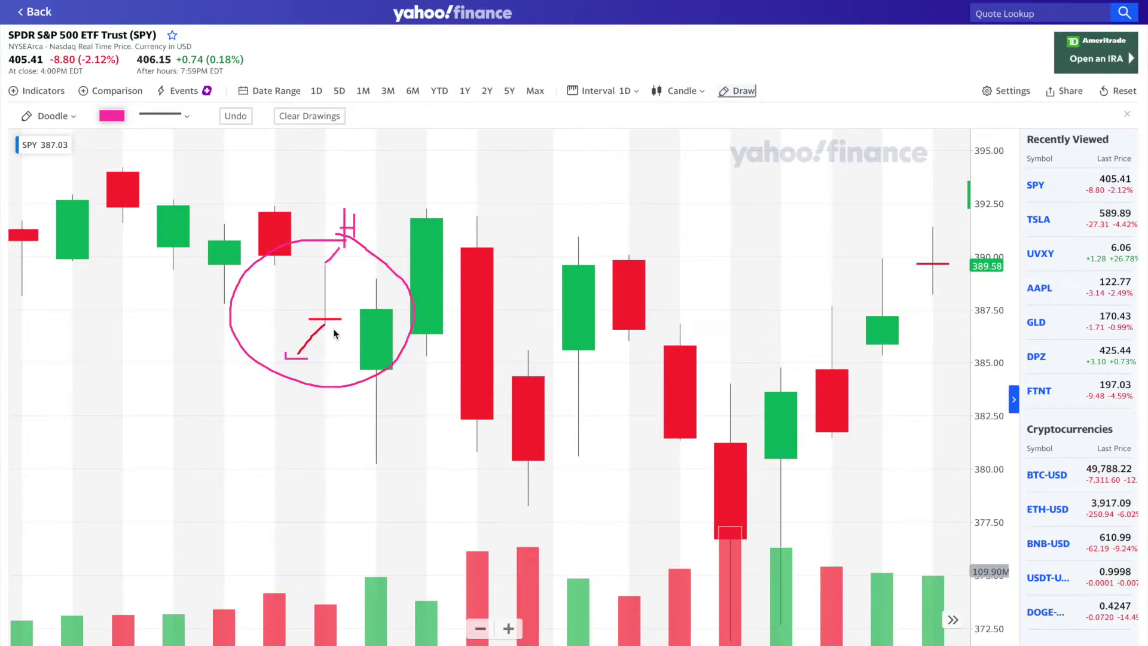
mouse_move(340, 318)
mouse_down()
mouse_move(354, 299)
mouse_move(341, 321)
mouse_move(357, 332)
mouse_up()
Circle the small red candle near 397 at the peak and label its open, close, high and low
scroll(366, 306, down, 2)
scroll(366, 306, down, 2)
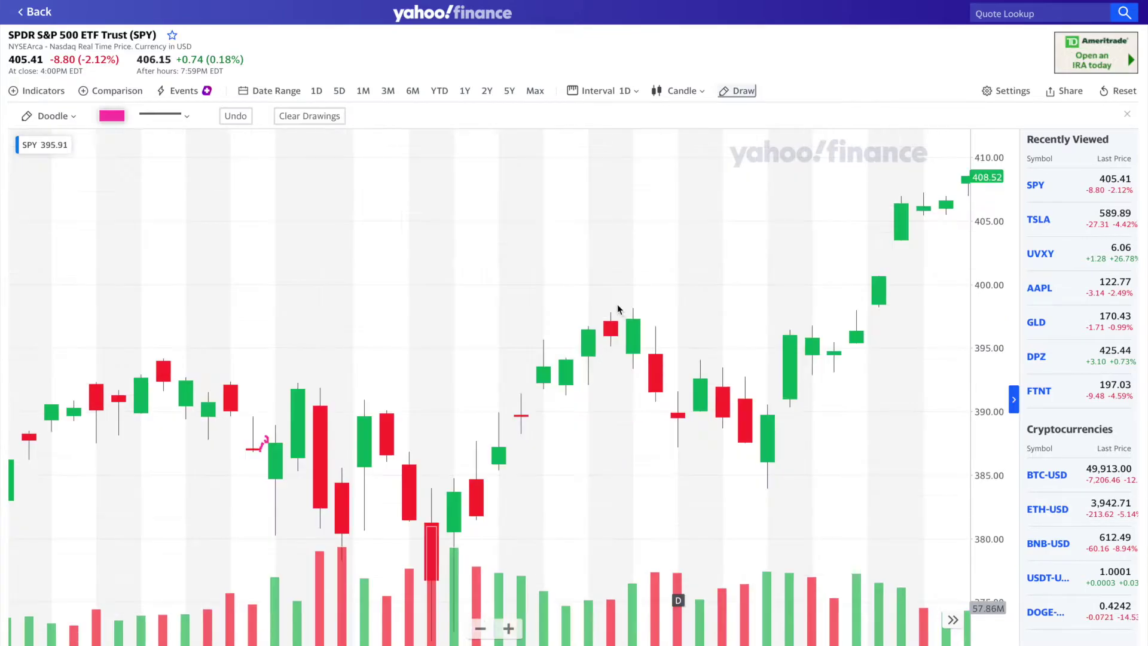
mouse_move(618, 308)
mouse_down()
mouse_move(608, 302)
mouse_move(589, 340)
mouse_move(636, 333)
mouse_move(615, 308)
mouse_up()
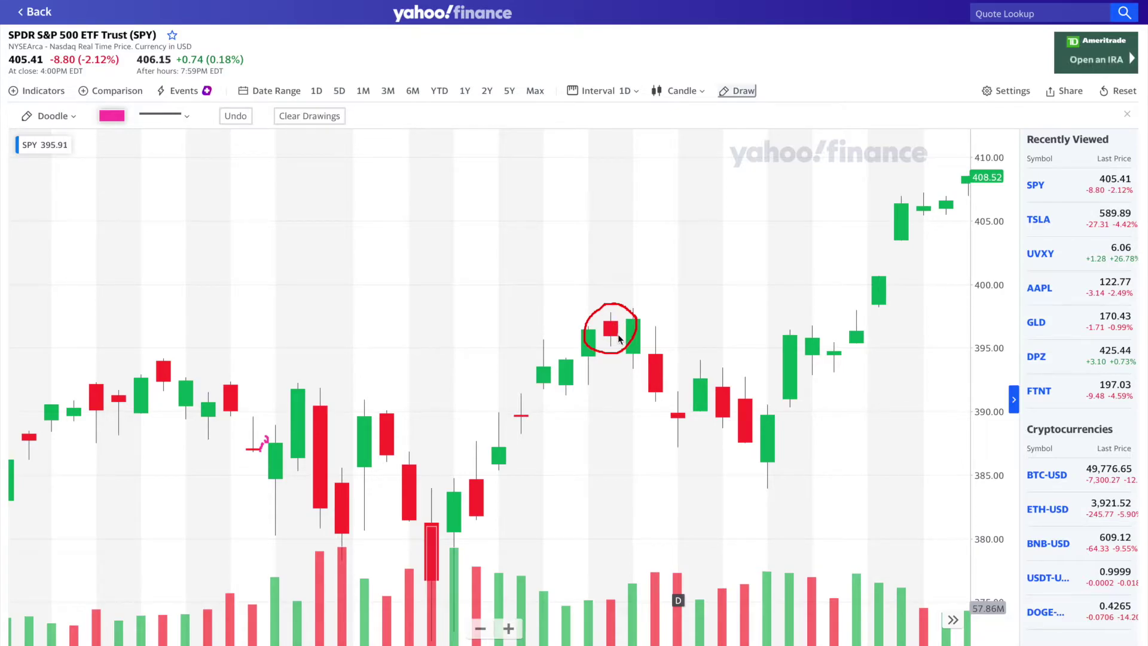
click(620, 325)
mouse_move(619, 326)
mouse_down()
mouse_move(678, 302)
mouse_move(666, 297)
mouse_up()
drag(616, 338, 626, 365)
drag(623, 368, 632, 380)
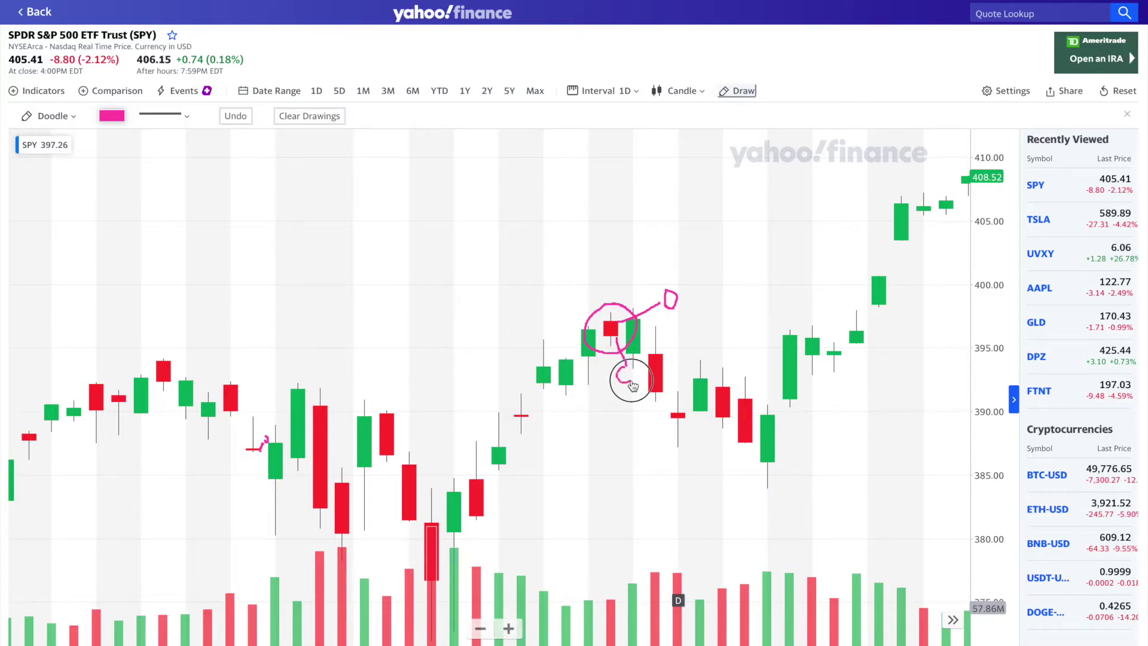
drag(609, 316, 611, 257)
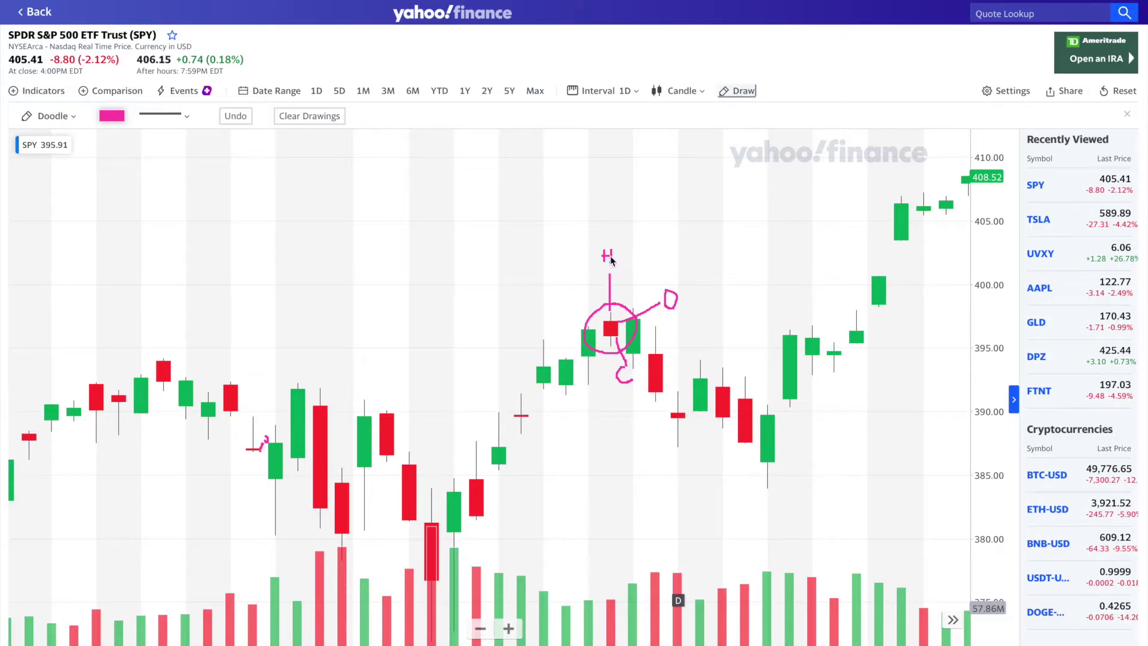
mouse_move(620, 340)
mouse_down()
mouse_move(585, 394)
mouse_move(604, 404)
mouse_up()
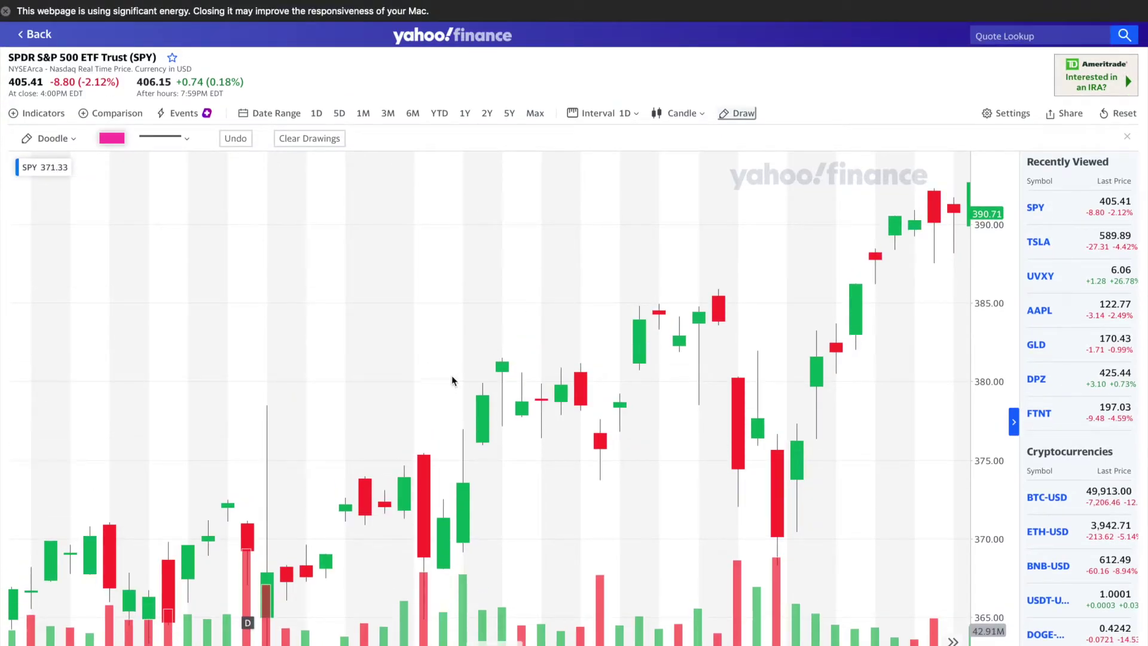
Circle the small green candle near 381 and label its low, high, close and open
mouse_move(501, 340)
mouse_down()
mouse_move(450, 392)
mouse_move(546, 397)
mouse_move(492, 344)
mouse_up()
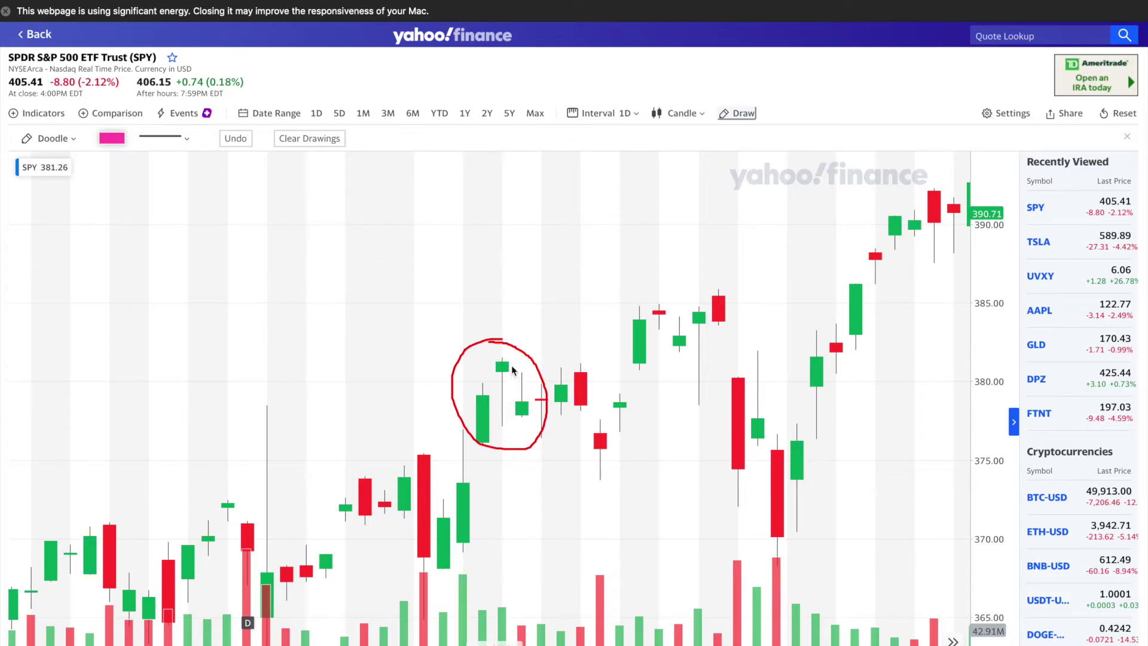
mouse_move(502, 426)
mouse_down()
mouse_move(478, 490)
mouse_move(531, 501)
mouse_up()
drag(501, 354, 522, 303)
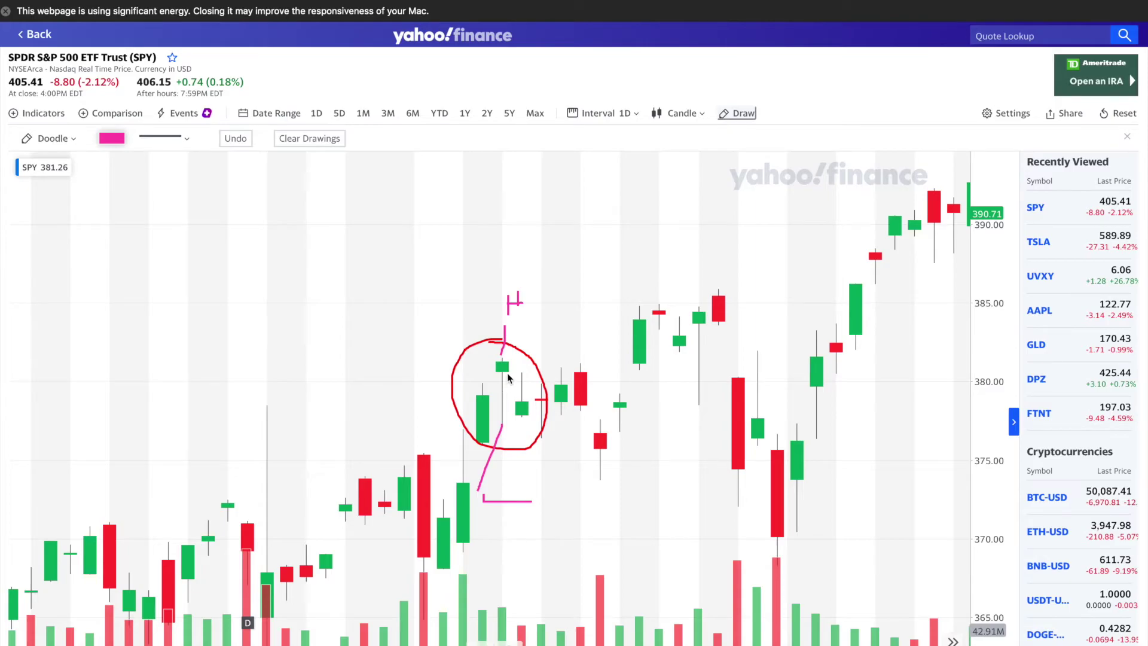
mouse_move(508, 372)
mouse_down()
mouse_move(519, 392)
mouse_move(508, 384)
mouse_move(513, 357)
mouse_move(526, 338)
mouse_move(545, 351)
mouse_up()
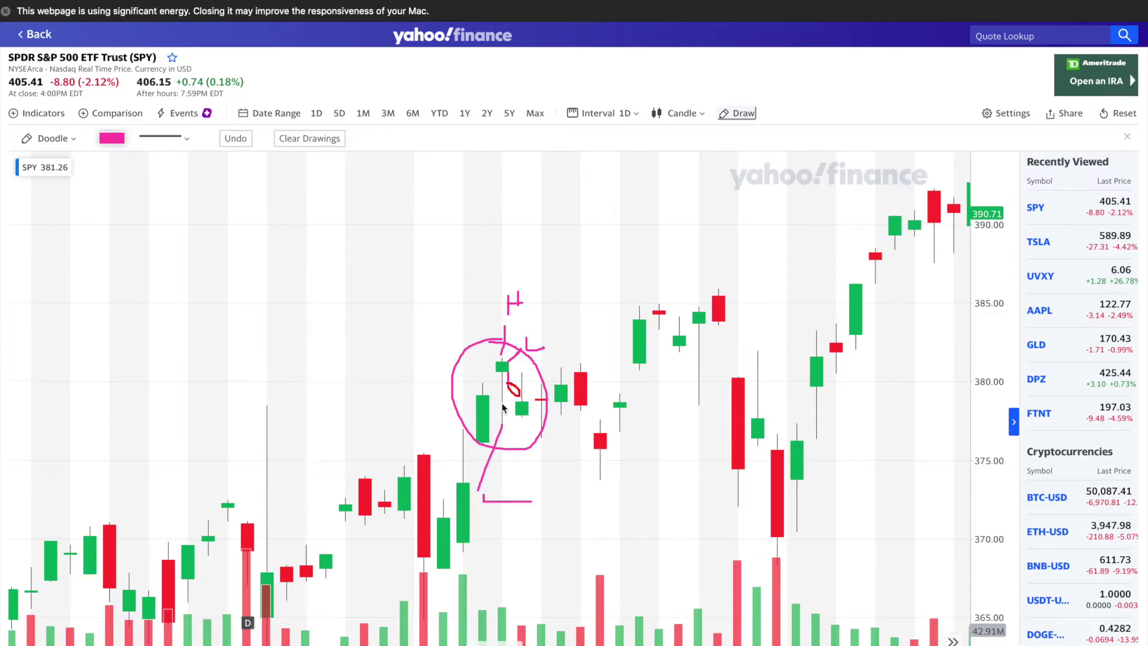
Circle the small red candle with the long lower wick near 362
scroll(595, 311, down, 5)
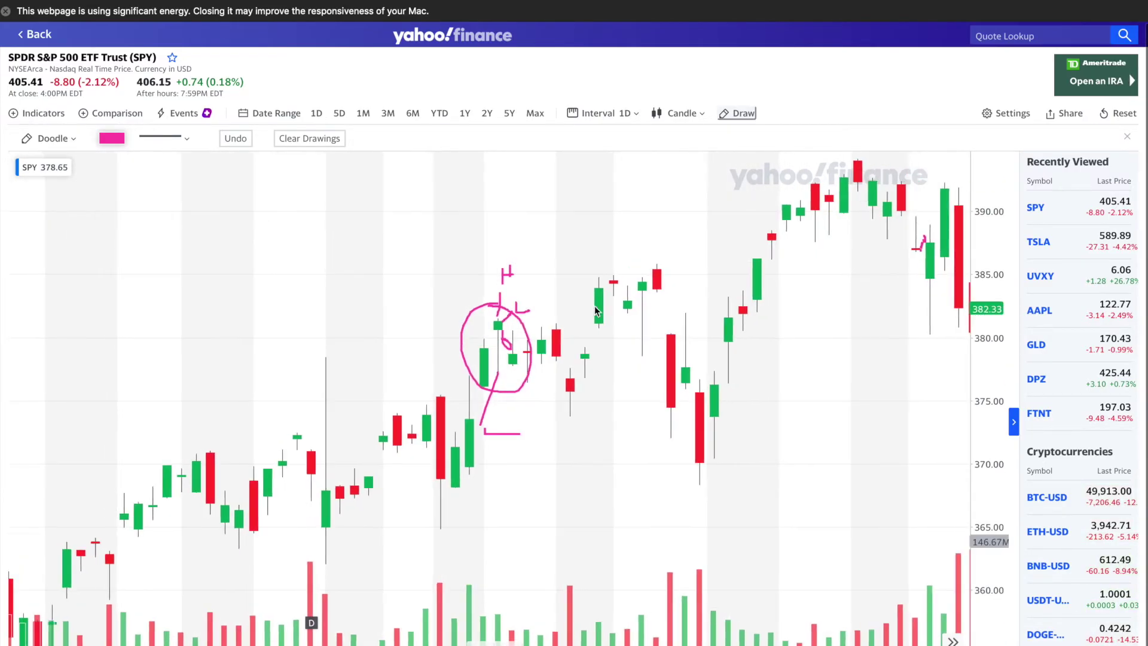
click(113, 547)
mouse_move(114, 551)
mouse_down()
mouse_move(84, 568)
mouse_move(133, 590)
mouse_move(135, 556)
mouse_move(111, 553)
mouse_up()
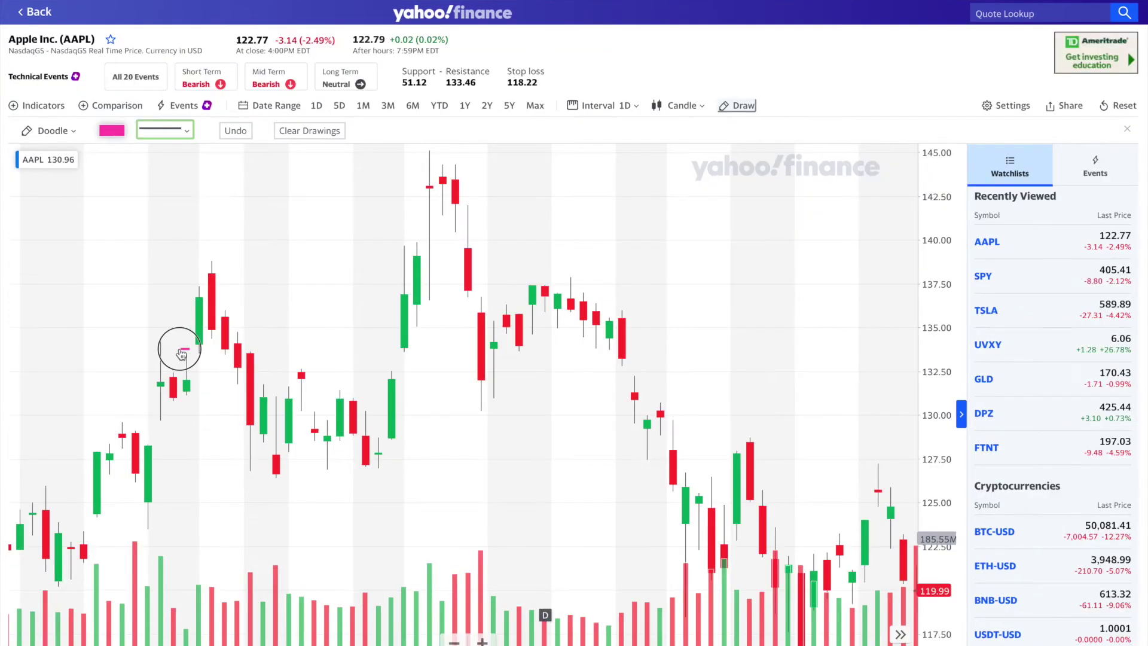
On the Apple (AAPL) chart, circle the small candles near 132, the red candle near 118 and the sideways cluster around it
mouse_move(177, 352)
mouse_down()
mouse_move(160, 400)
mouse_move(209, 371)
mouse_move(189, 355)
mouse_up()
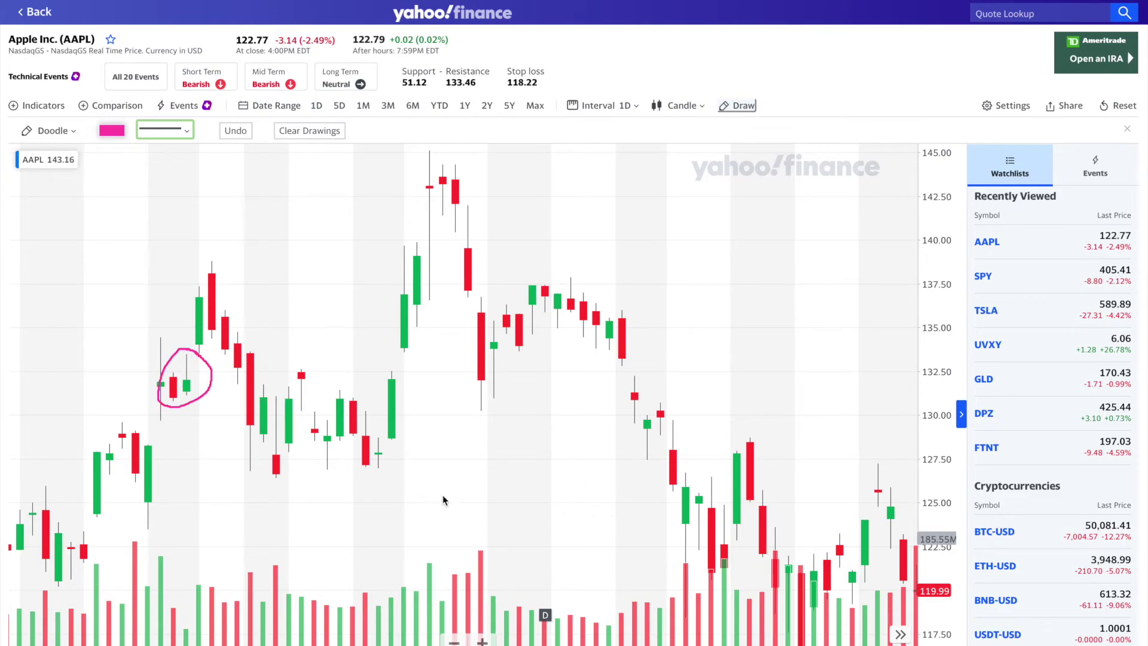
scroll(214, 441, left, 3)
scroll(214, 441, left, 4)
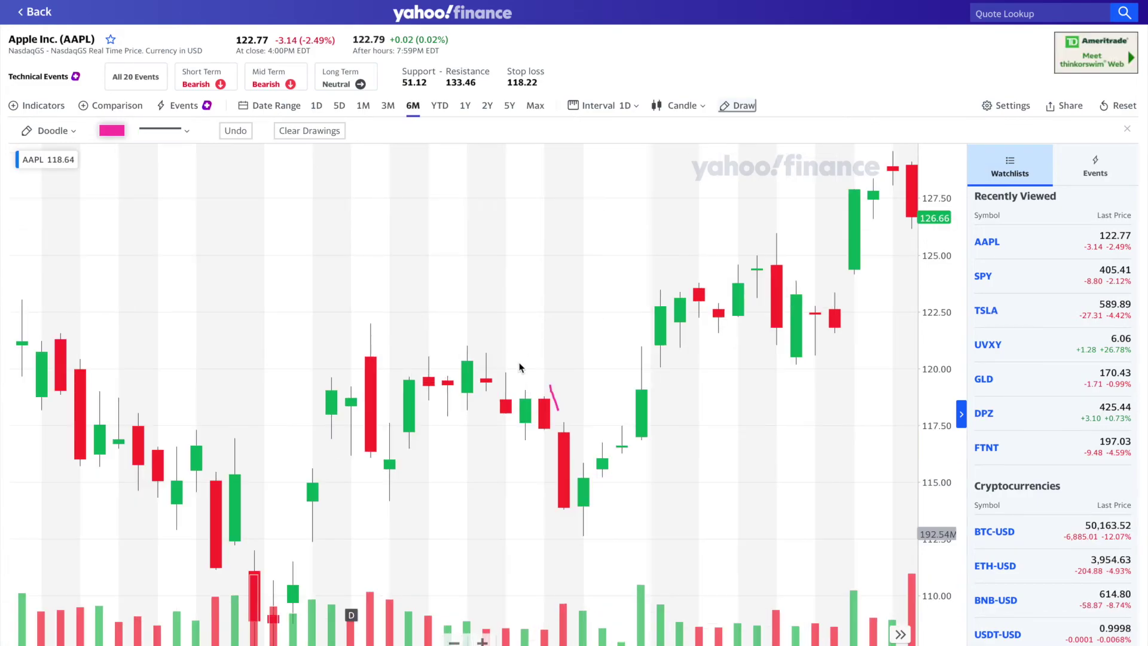
mouse_move(507, 359)
mouse_down()
mouse_move(482, 385)
mouse_move(536, 397)
mouse_move(506, 366)
mouse_up()
mouse_move(486, 439)
mouse_down()
mouse_move(303, 400)
mouse_move(545, 328)
mouse_move(569, 413)
mouse_move(481, 434)
mouse_up()
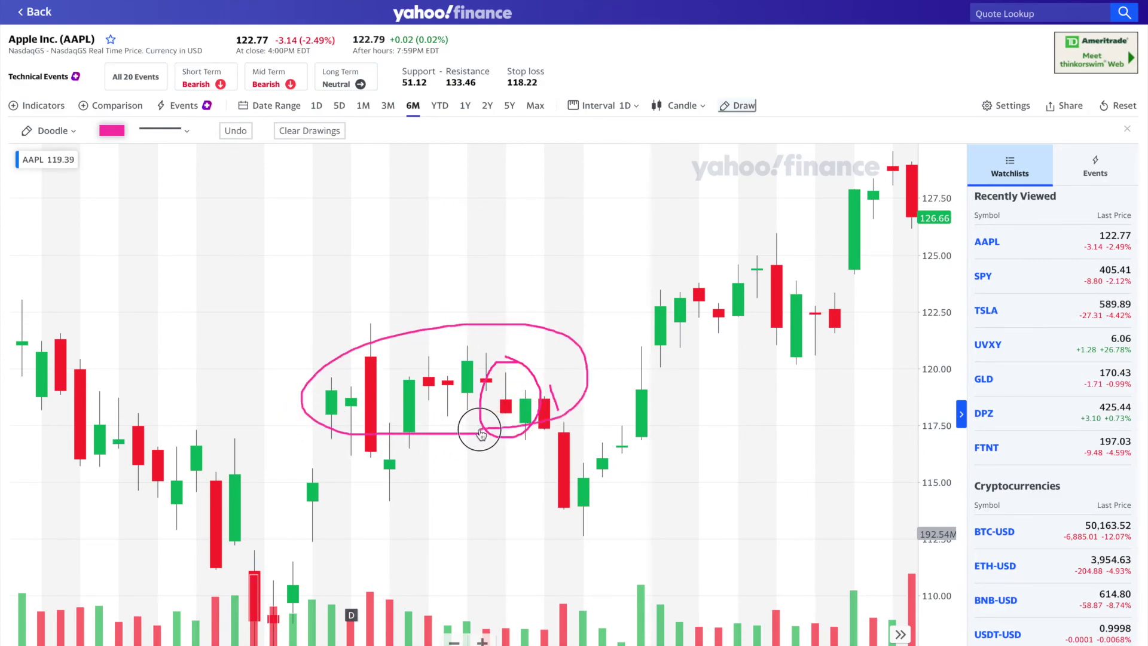